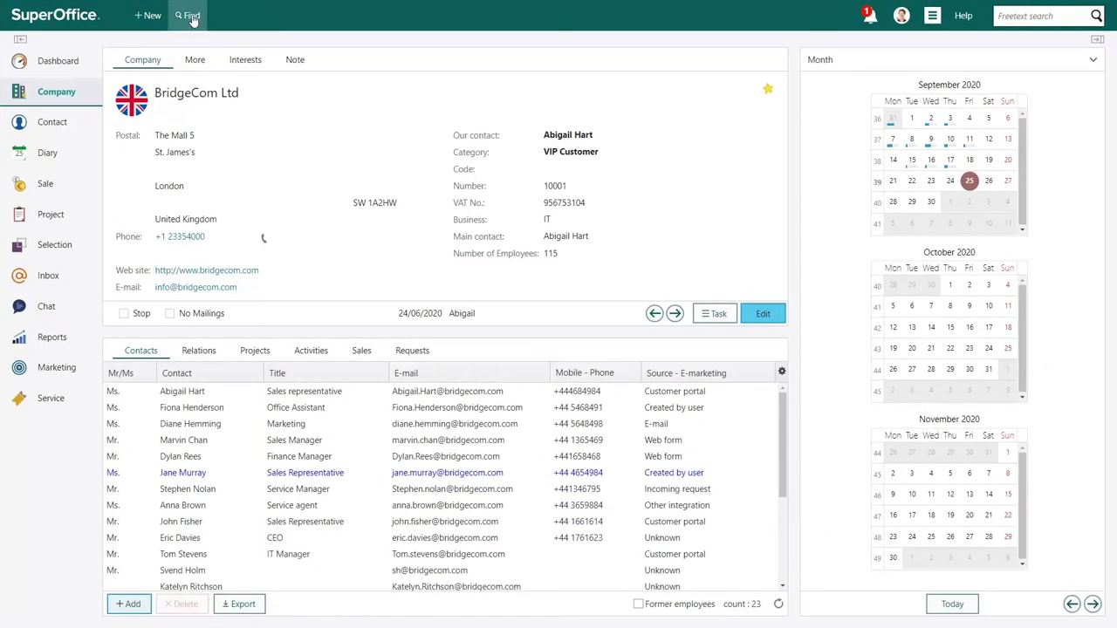
# Browse the typical sale, project and selection searches, then begin a new Find Company search
pyautogui.click(190, 15)
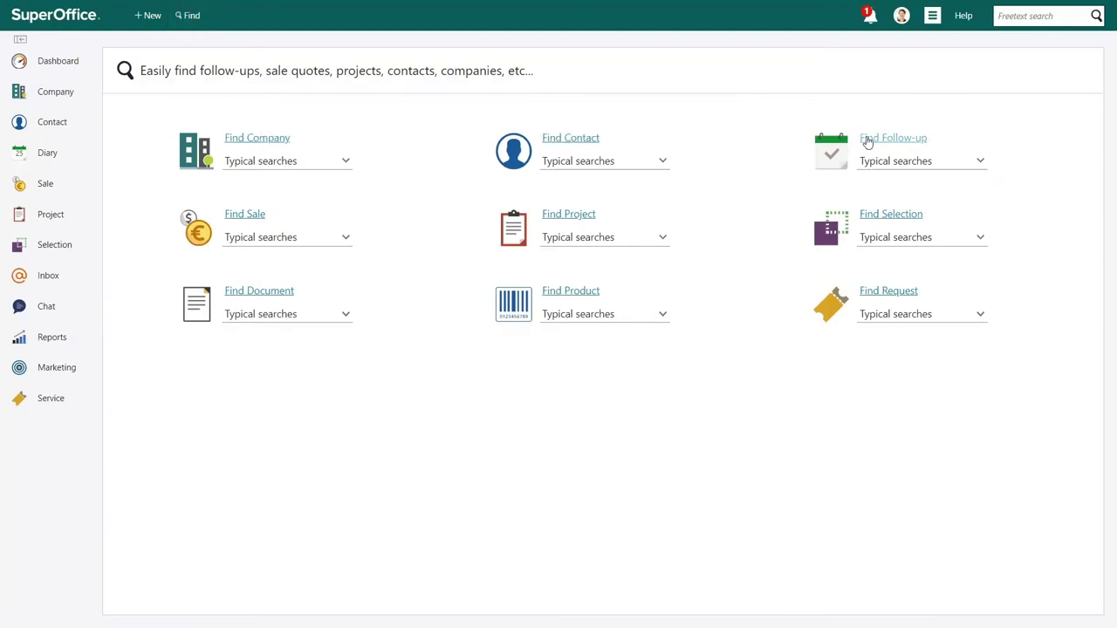
pyautogui.click(348, 240)
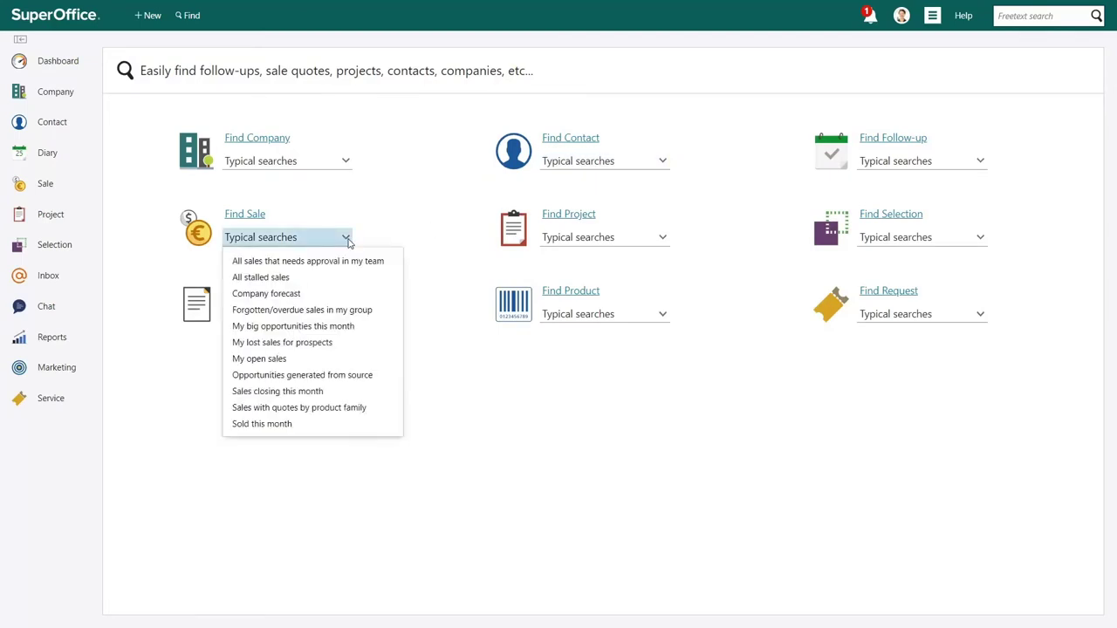
pyautogui.click(663, 241)
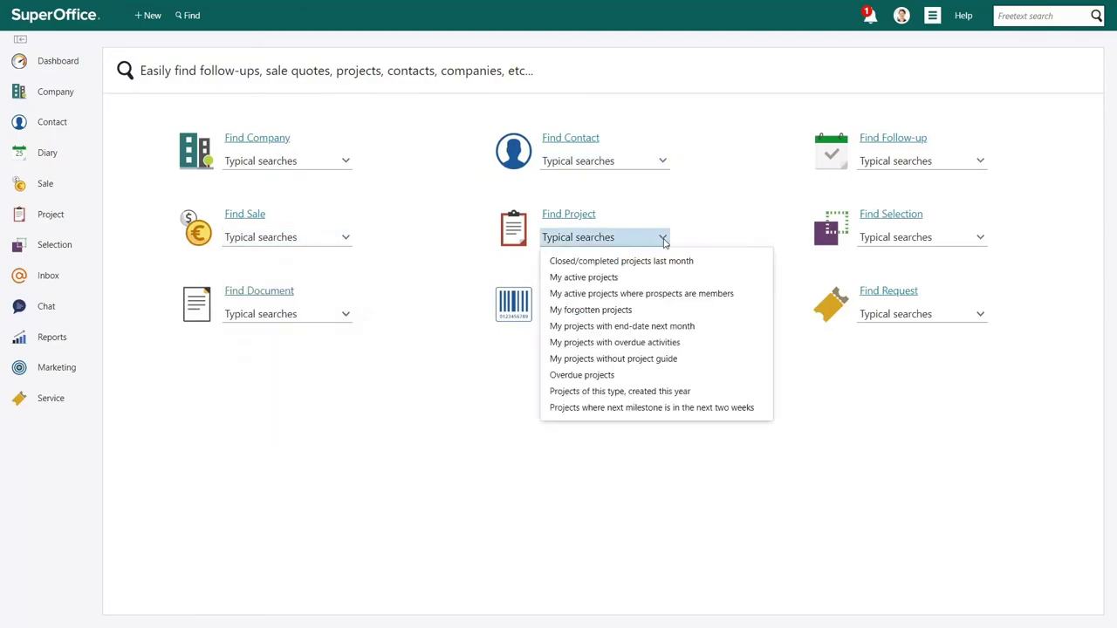
pyautogui.click(979, 241)
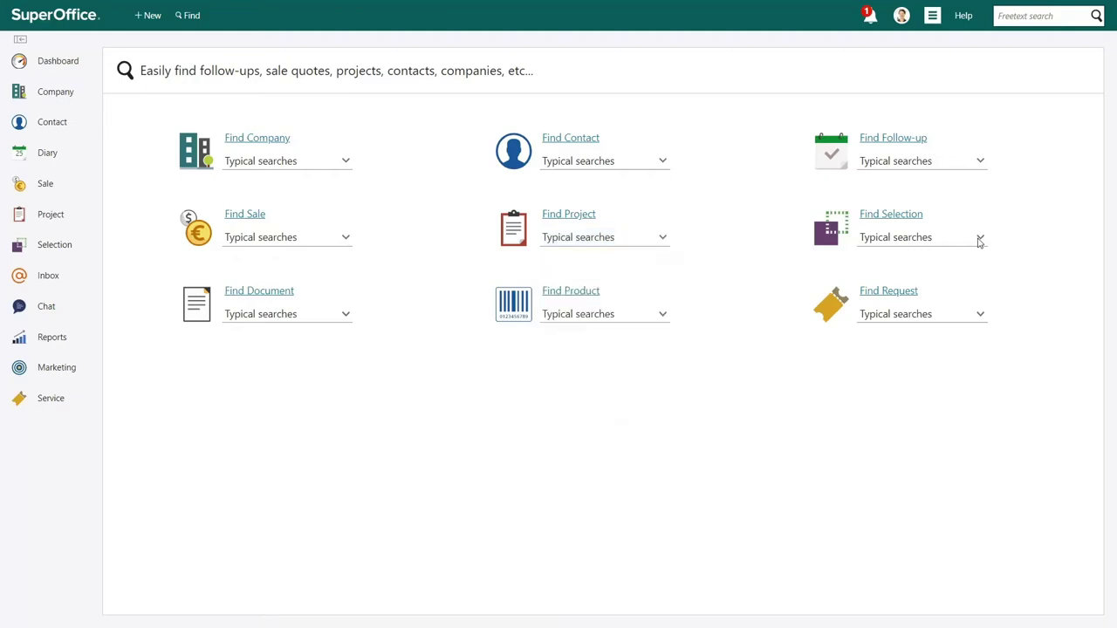
pyautogui.click(979, 241)
pyautogui.click(979, 241)
pyautogui.click(251, 142)
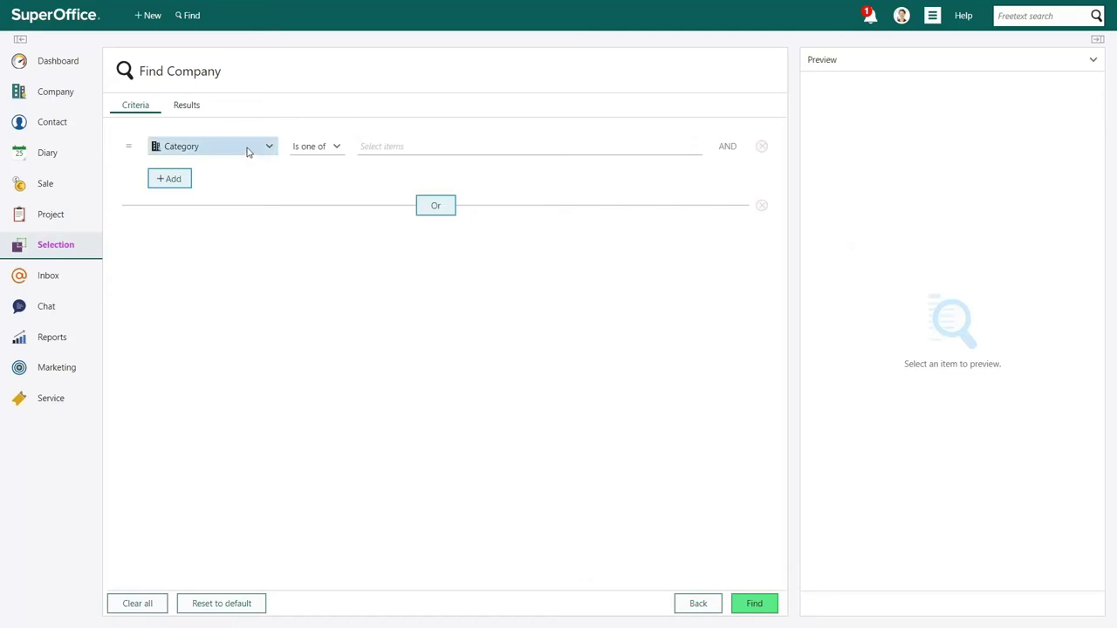
# Set the company Category criterion to 'Is one of' with VIP Customer selected
pyautogui.click(247, 150)
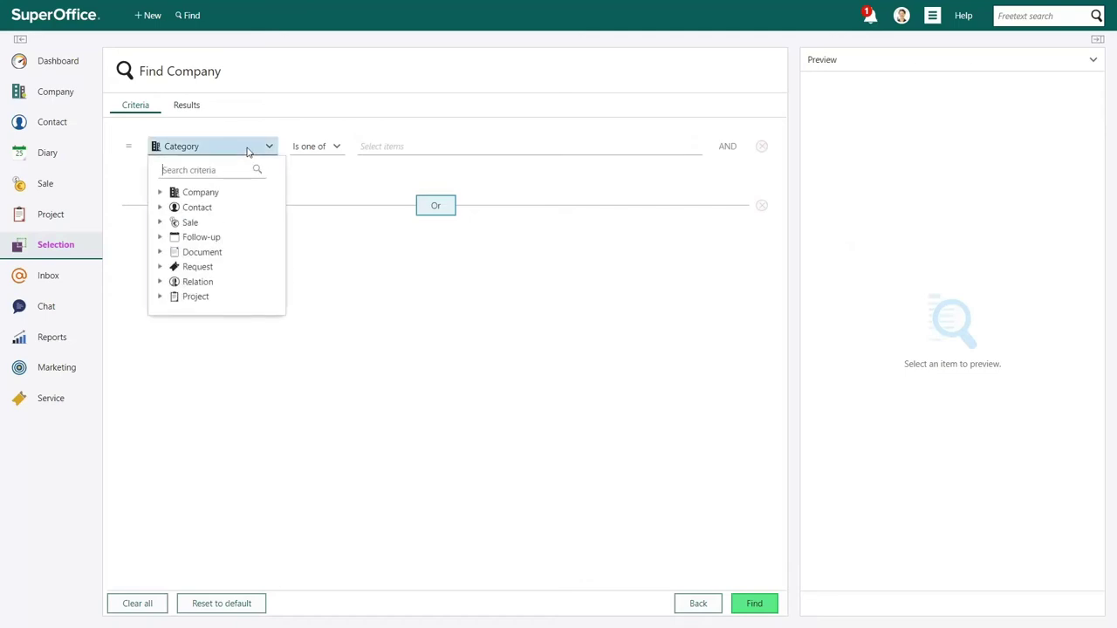
pyautogui.click(218, 194)
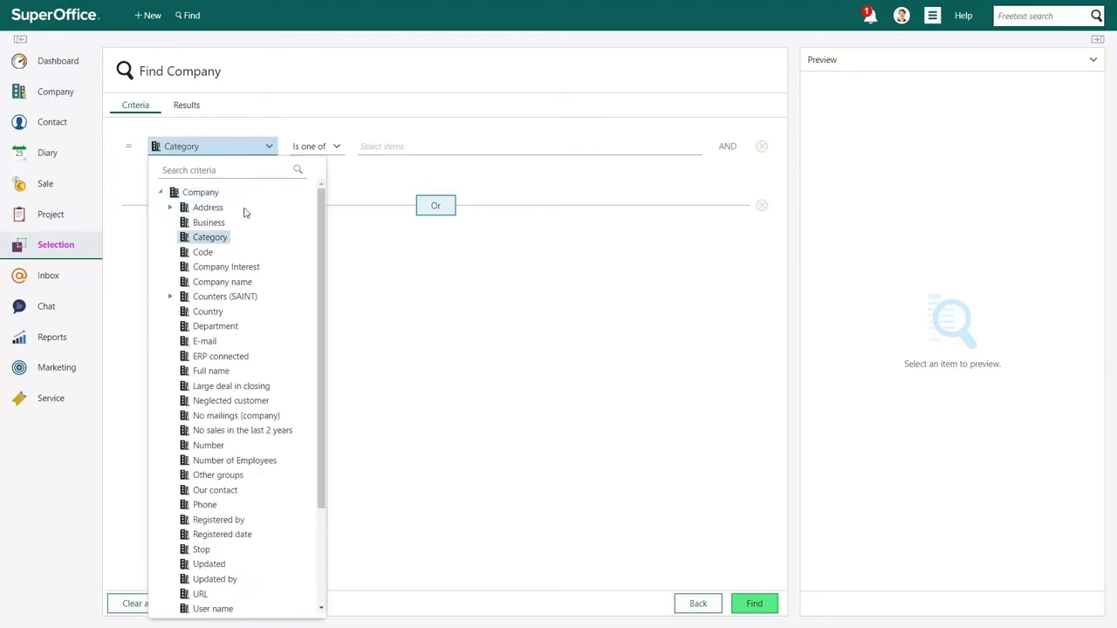
pyautogui.click(336, 146)
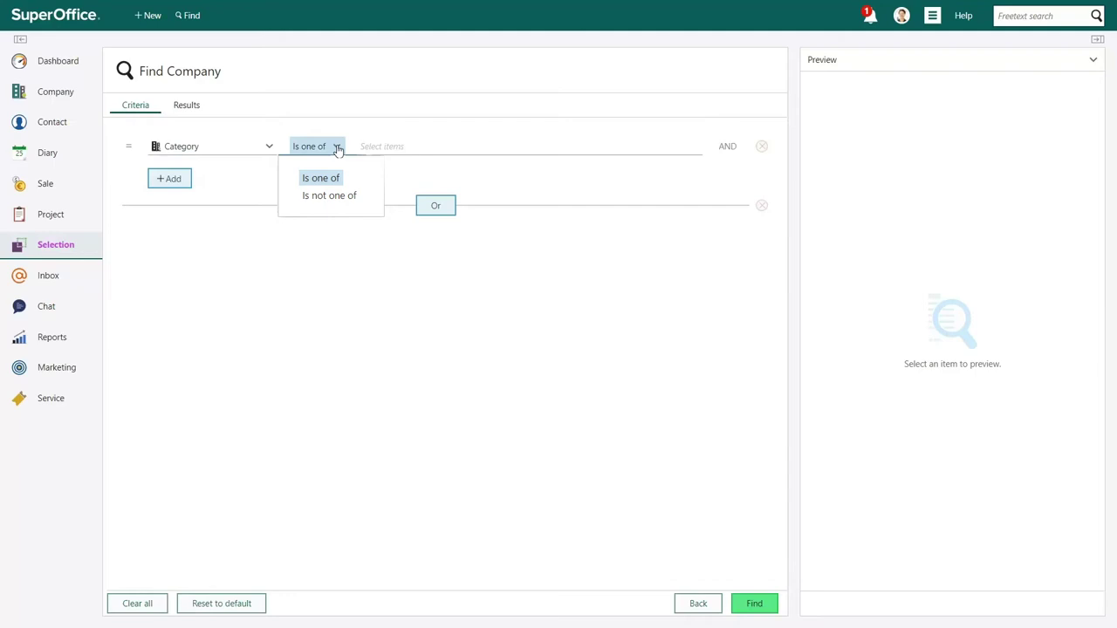
pyautogui.click(457, 147)
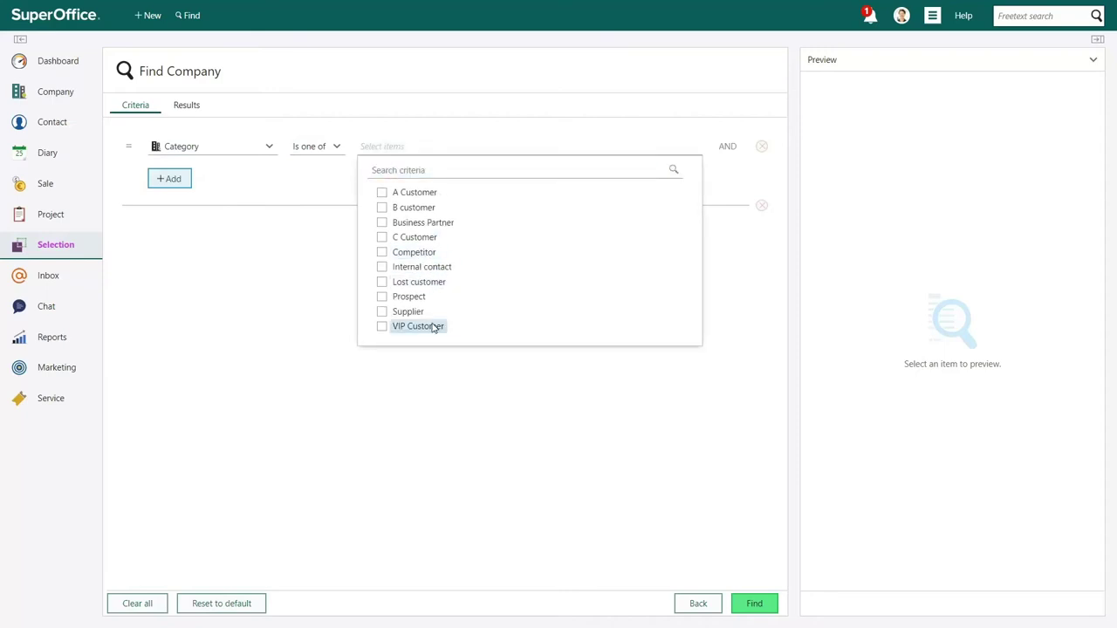
pyautogui.click(428, 327)
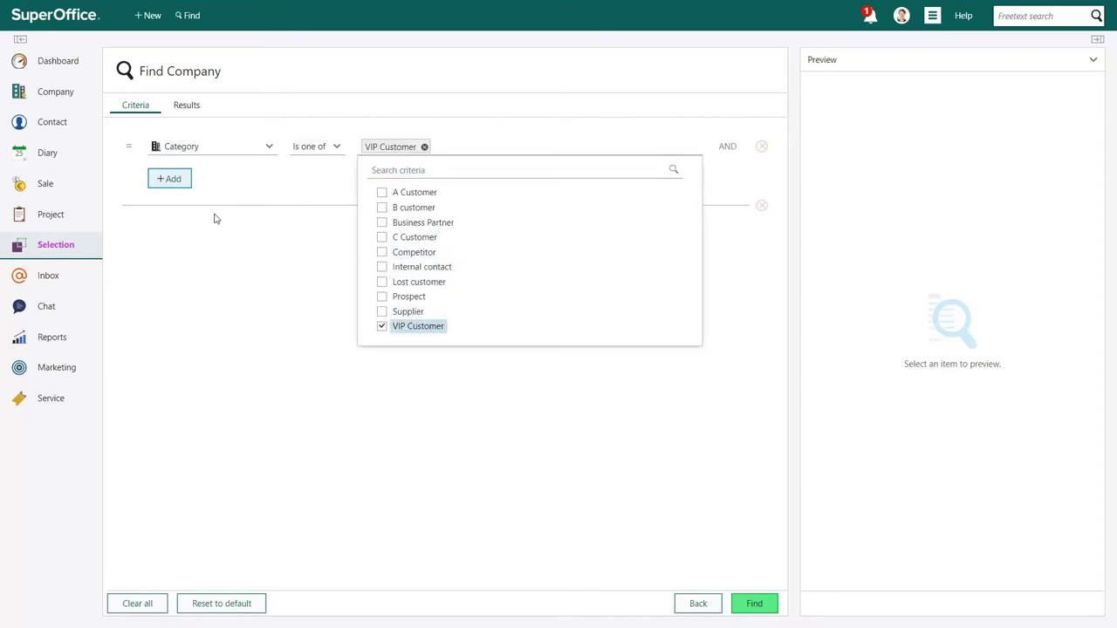
# Add a Company > Address > City criterion that equals Manchester
pyautogui.click(169, 180)
pyautogui.click(169, 181)
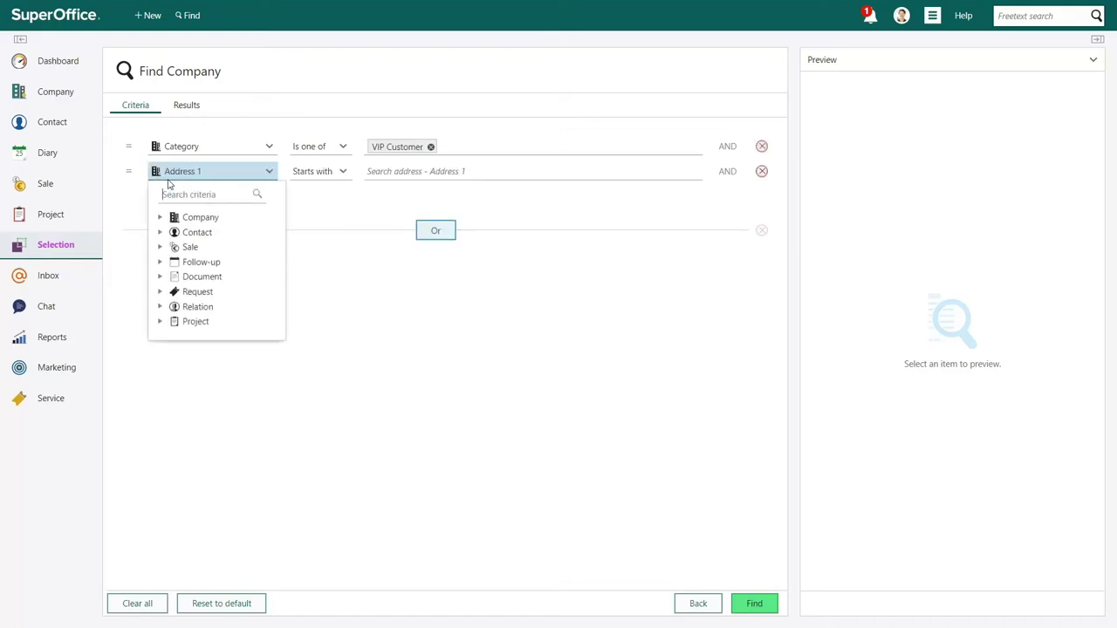
pyautogui.click(213, 218)
pyautogui.click(217, 235)
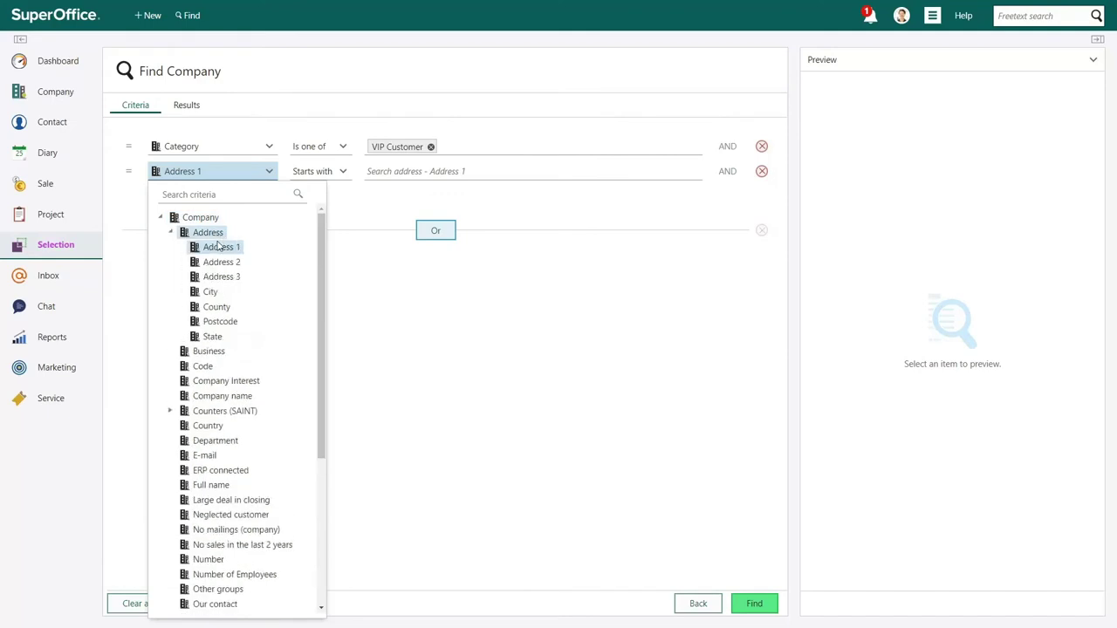
pyautogui.click(211, 291)
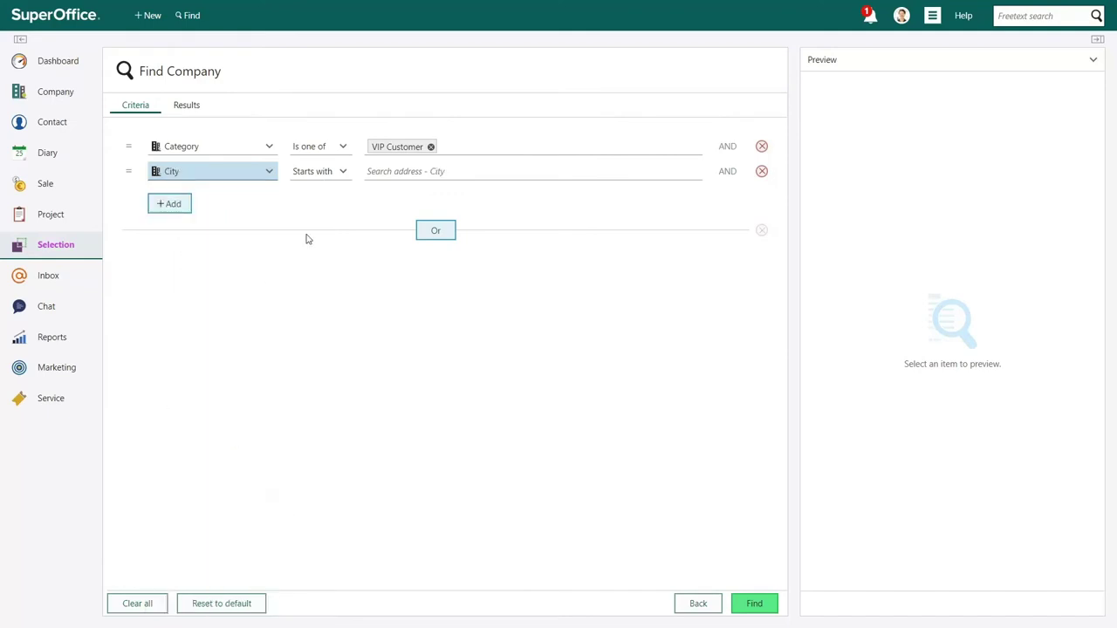
pyautogui.click(342, 173)
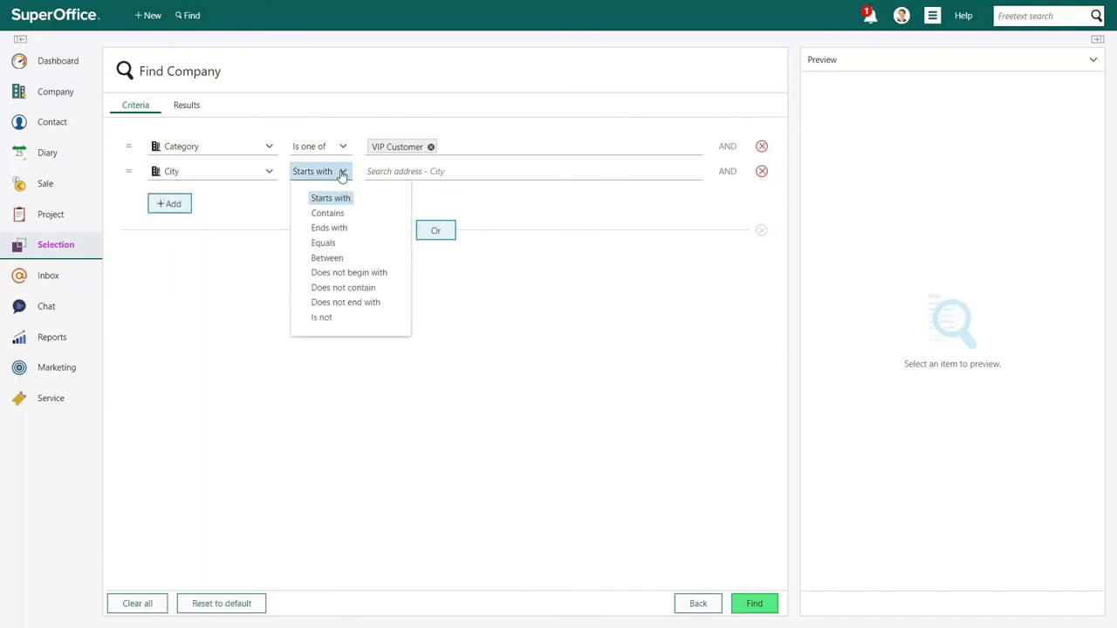
pyautogui.click(323, 244)
pyautogui.click(459, 173)
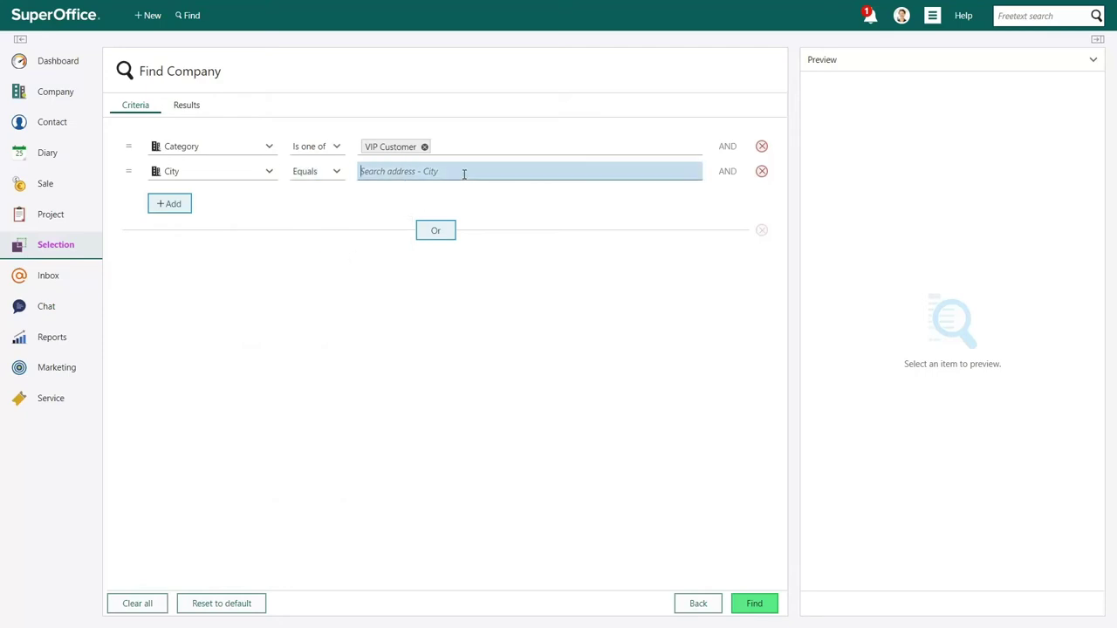
pyautogui.write('Manchester')
# Add an OR criteria group and change its City value from Manchester to Liverpool
pyautogui.click(437, 231)
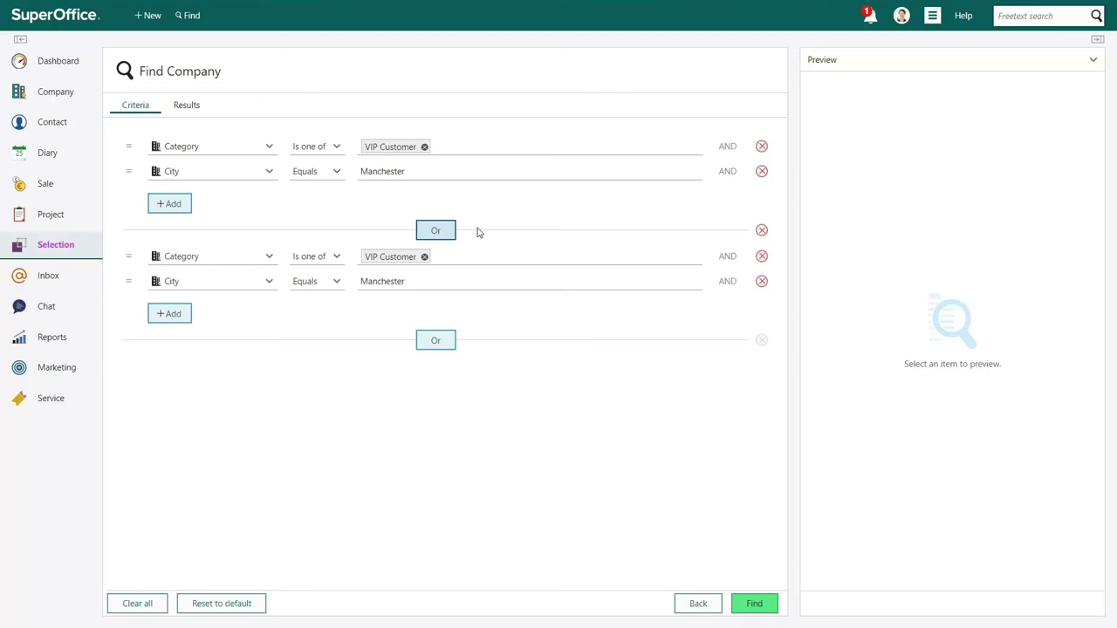
pyautogui.click(439, 279)
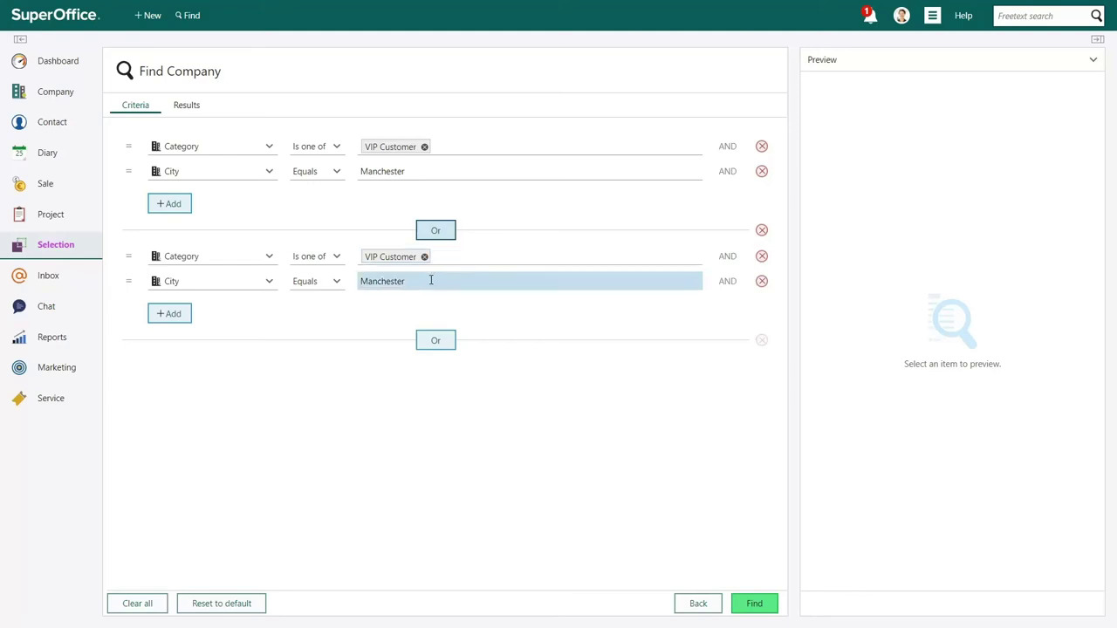
pyautogui.moveTo(431, 280); pyautogui.dragTo(360, 281)
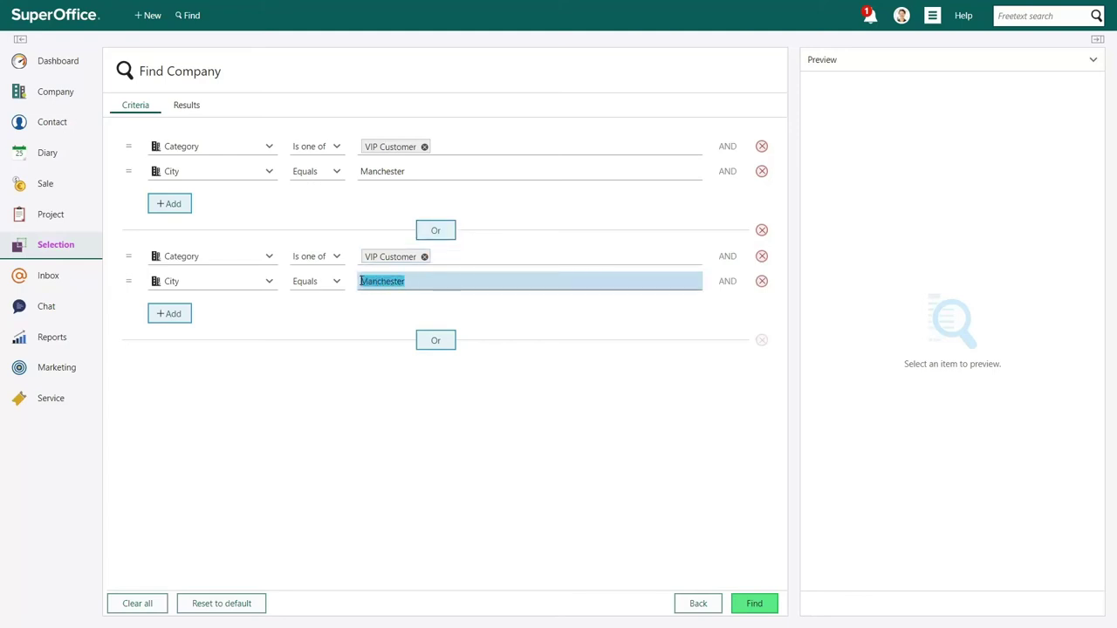
pyautogui.write('Liverpool')
# Run the search, returning 19 VIP customers, and choose Save as selection
pyautogui.click(743, 604)
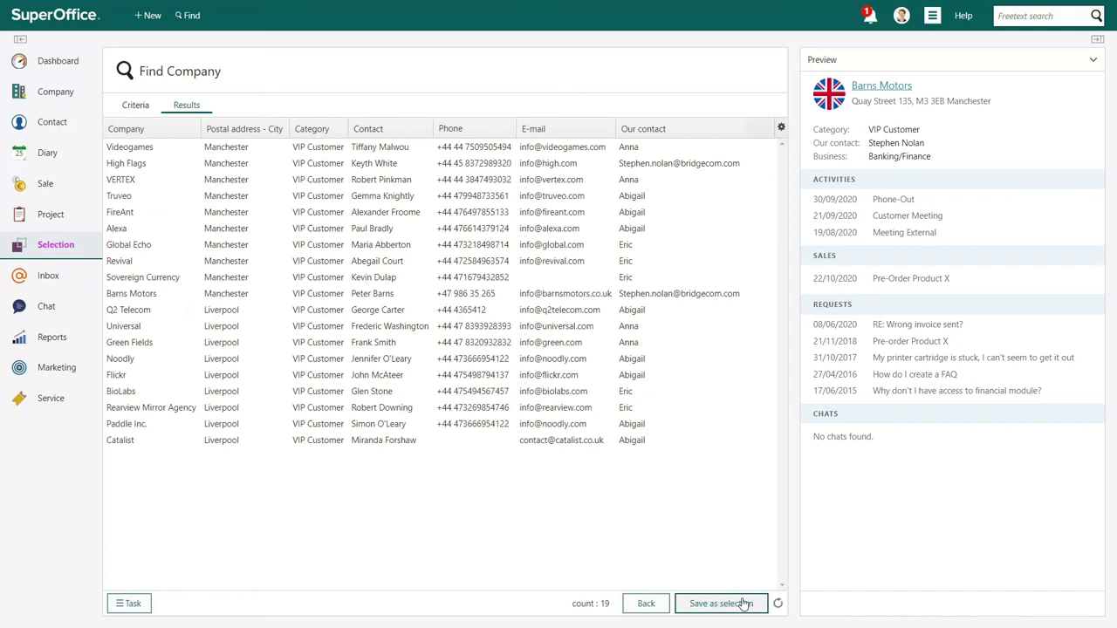
pyautogui.click(744, 603)
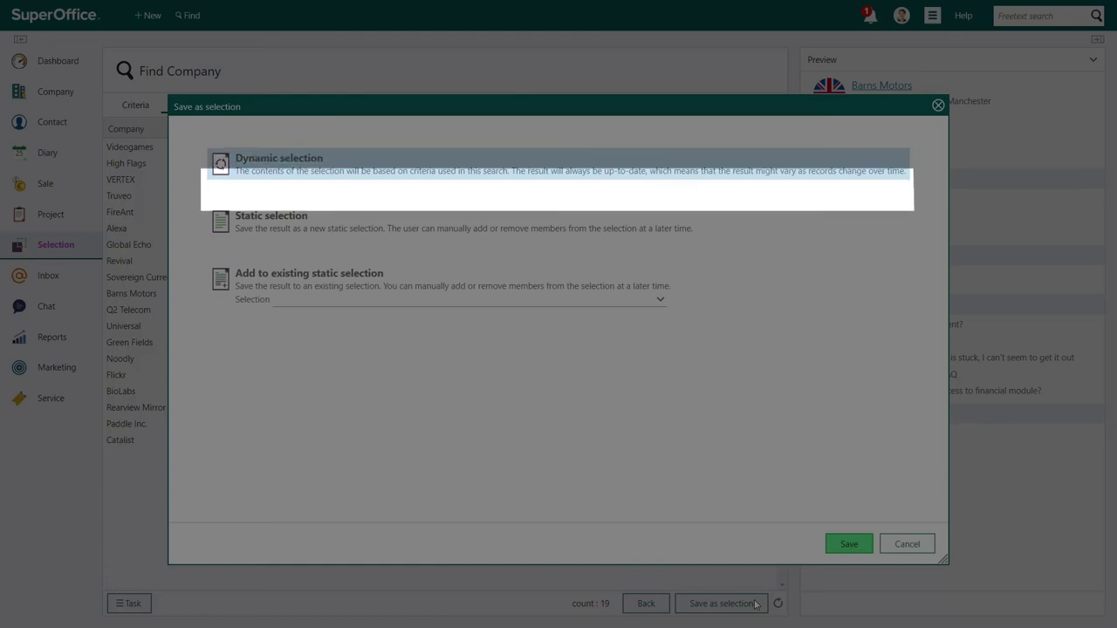
# Choose Dynamic rather than static selection and save it as 'All VIP customers in Manchester OR Liverpool'
pyautogui.click(710, 232)
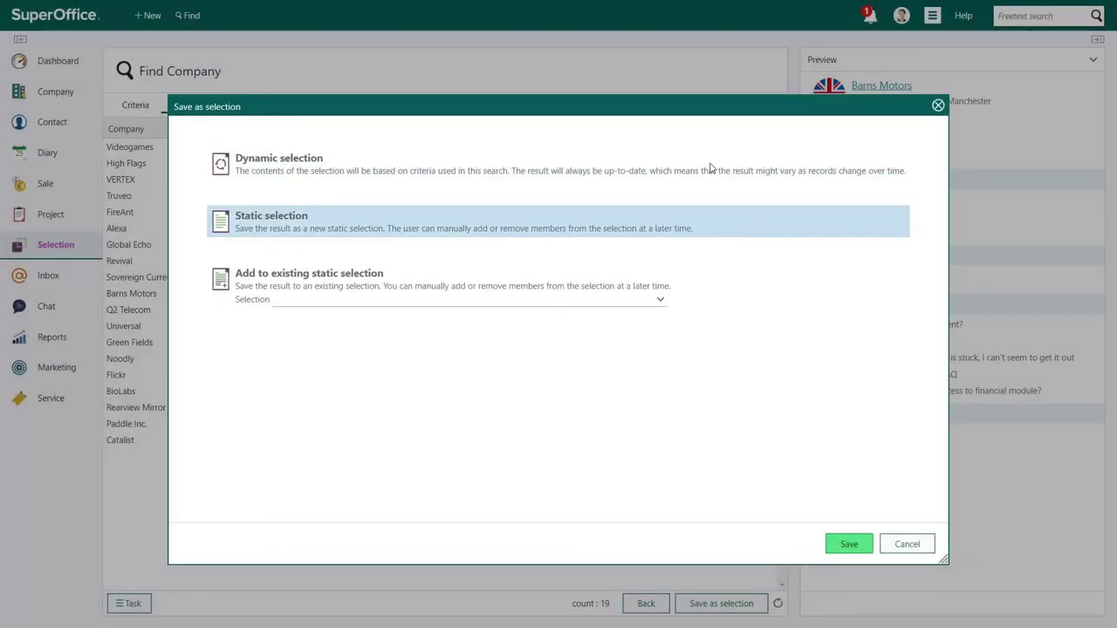
pyautogui.click(709, 168)
pyautogui.click(843, 545)
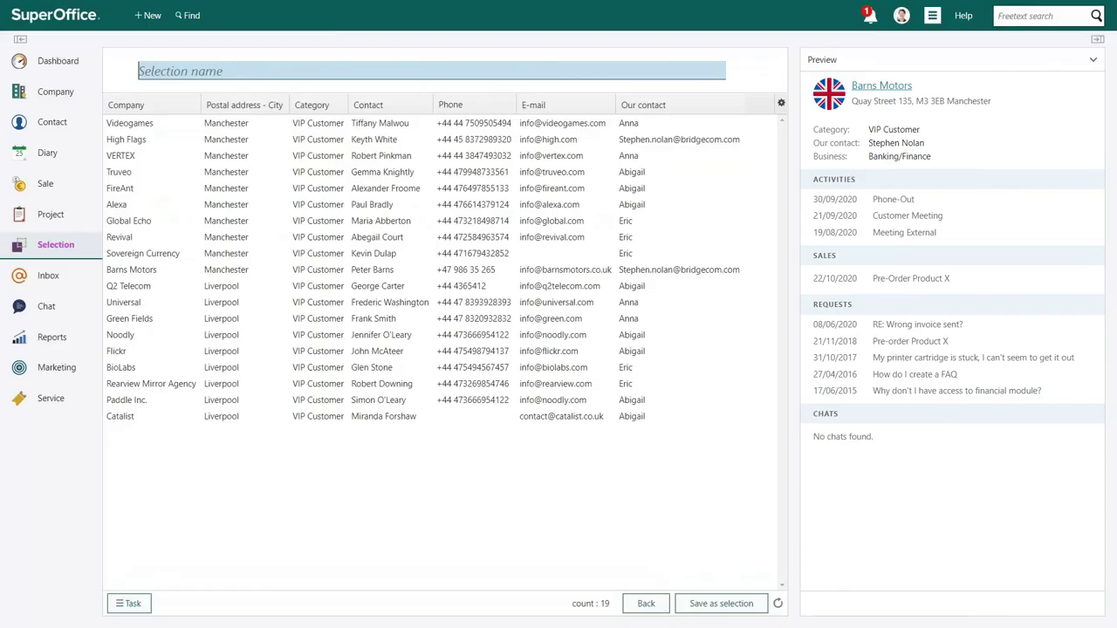
pyautogui.write('All VIP customers in Manchester OR Liverpool')
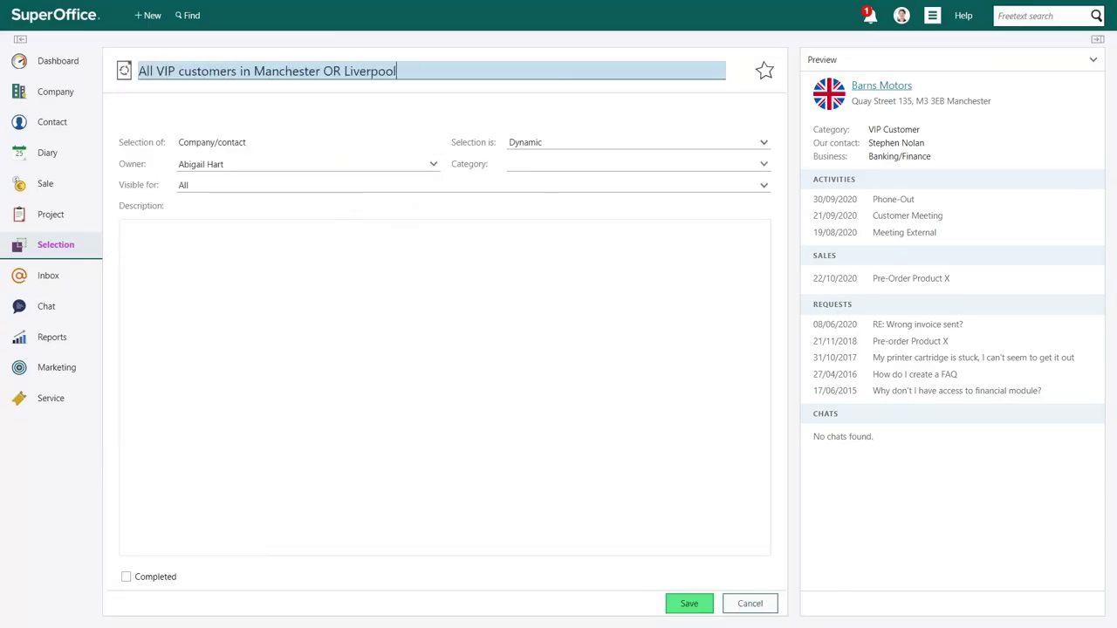
pyautogui.click(688, 604)
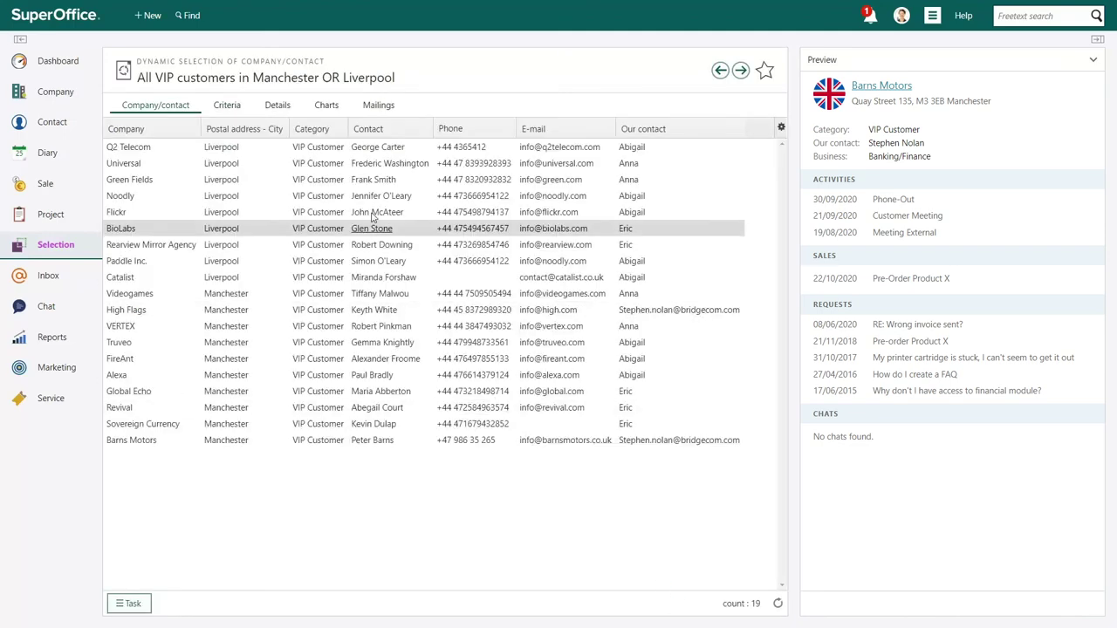
pyautogui.click(225, 105)
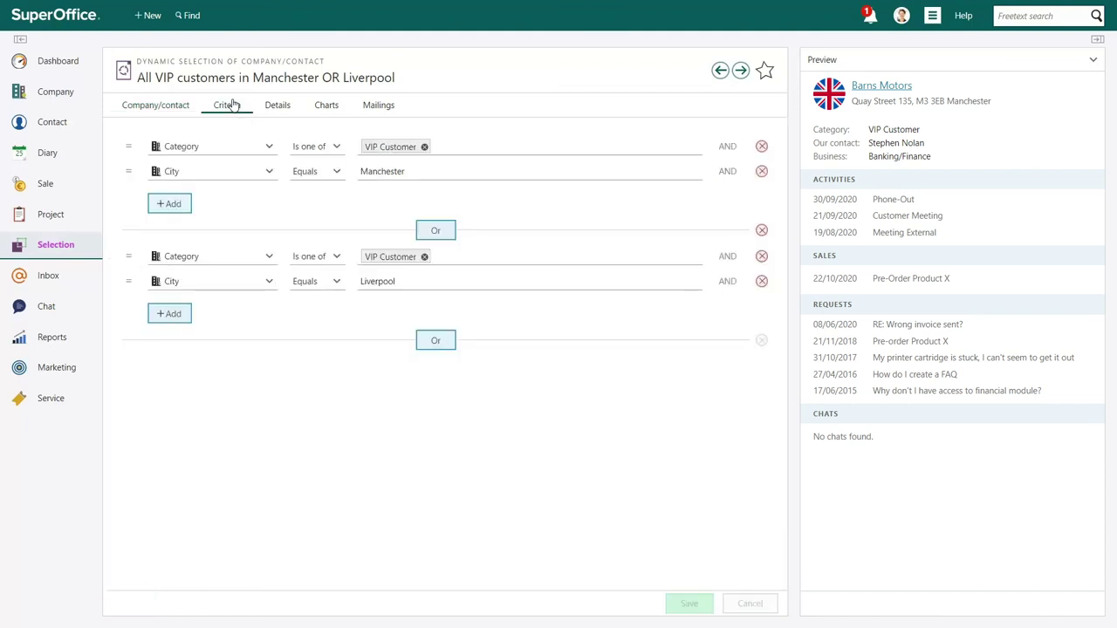
pyautogui.click(146, 107)
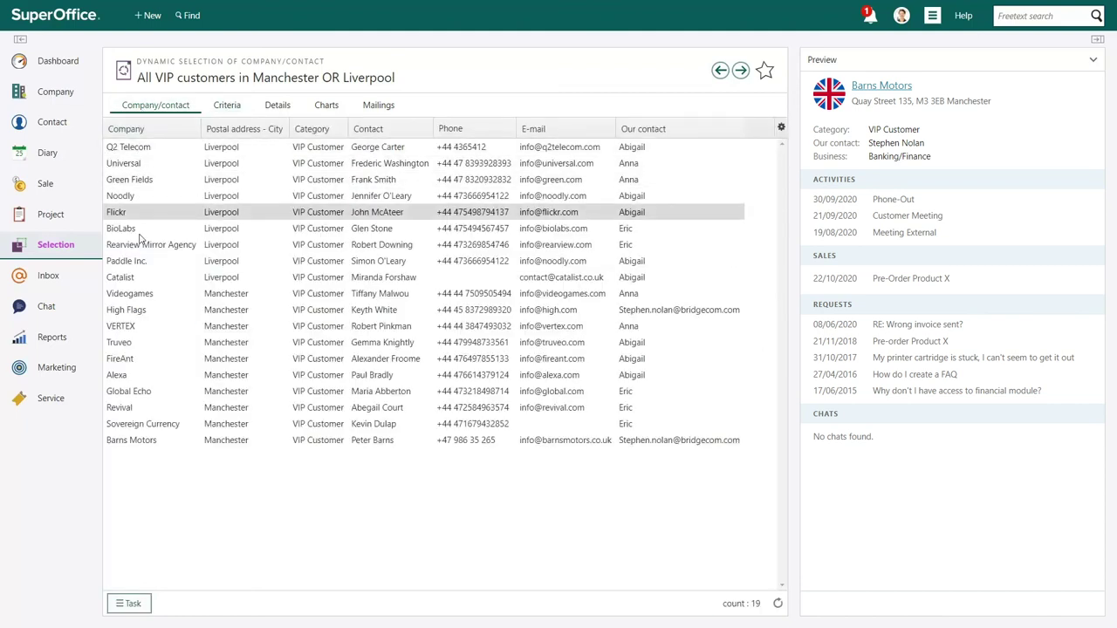
pyautogui.click(133, 604)
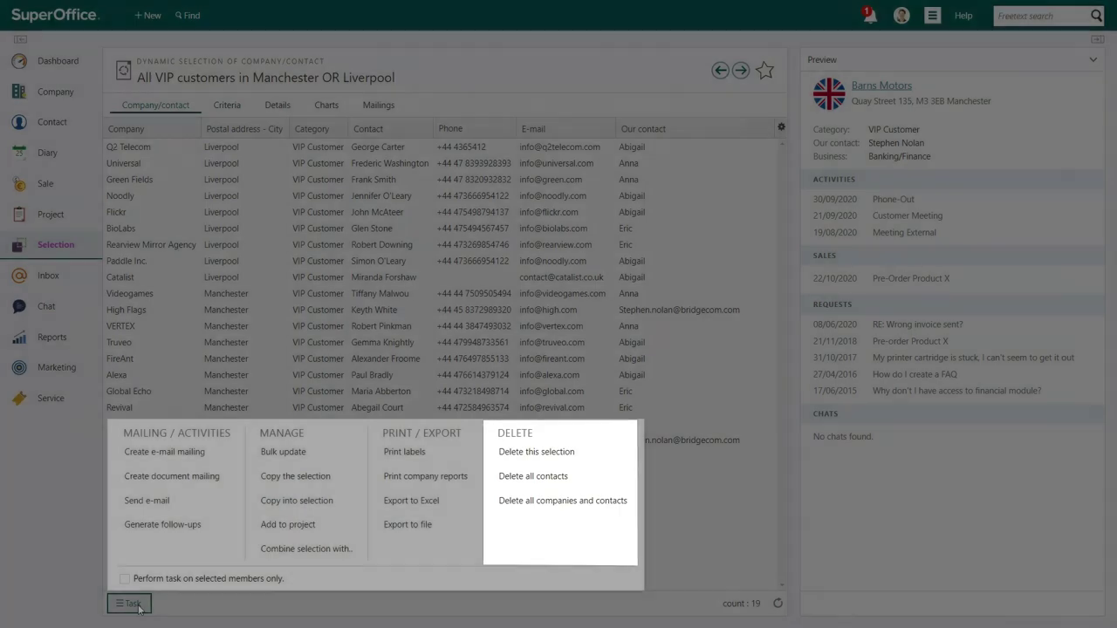
pyautogui.click(131, 602)
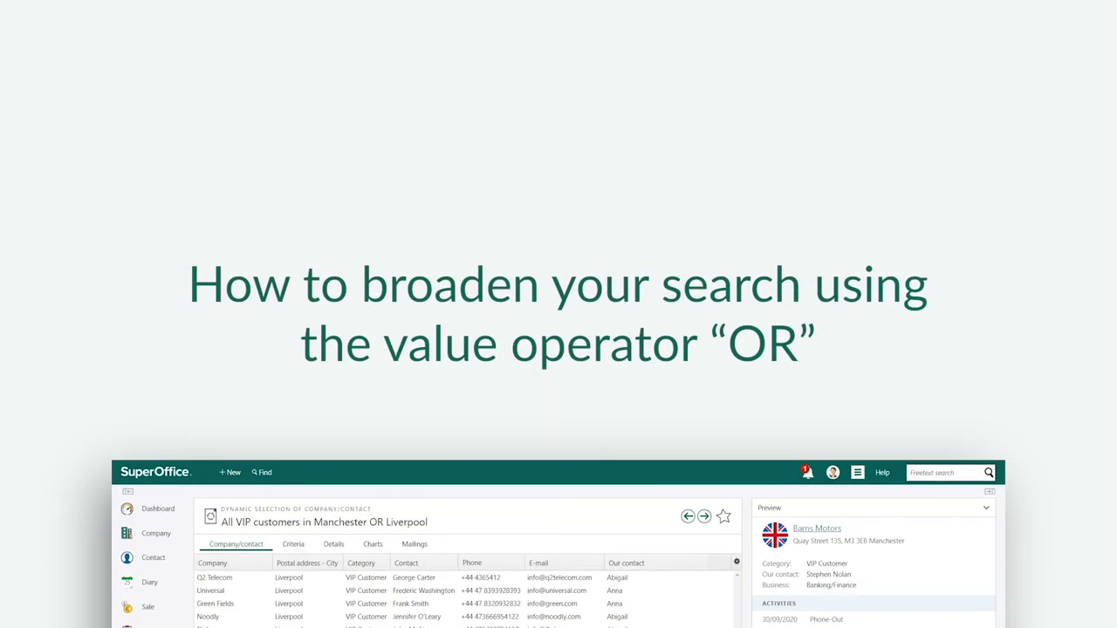